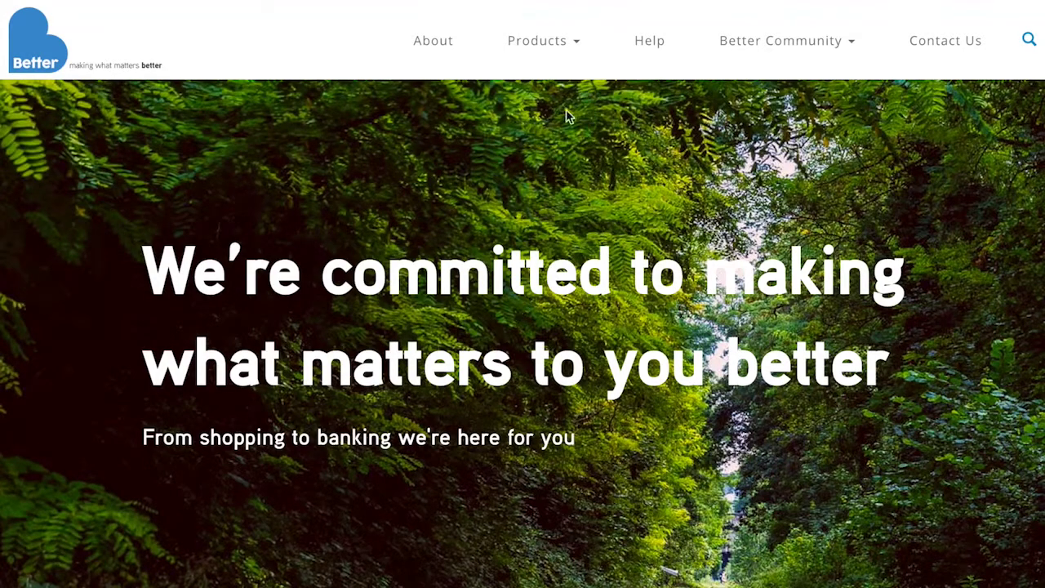
Step: Browse to the Retail products and add the £275.00 LED TV to the basket
left_click(586, 41)
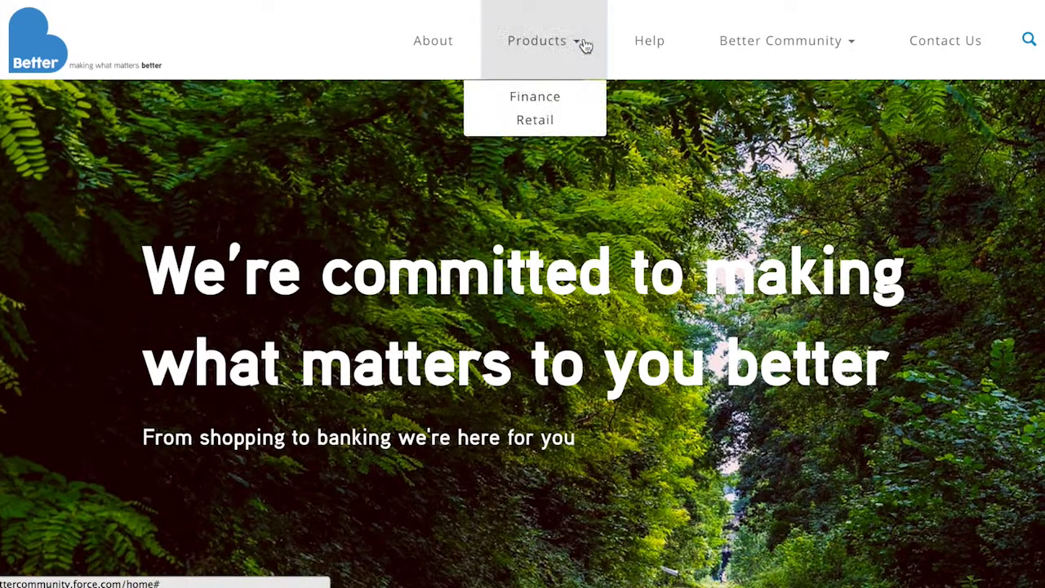
left_click(543, 118)
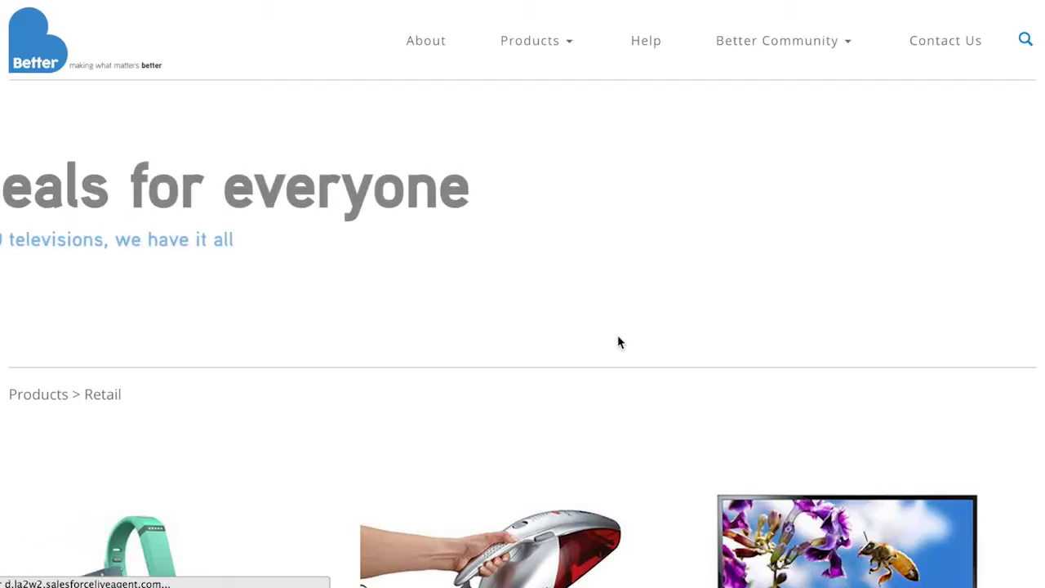
scroll(618, 337, "down", 5)
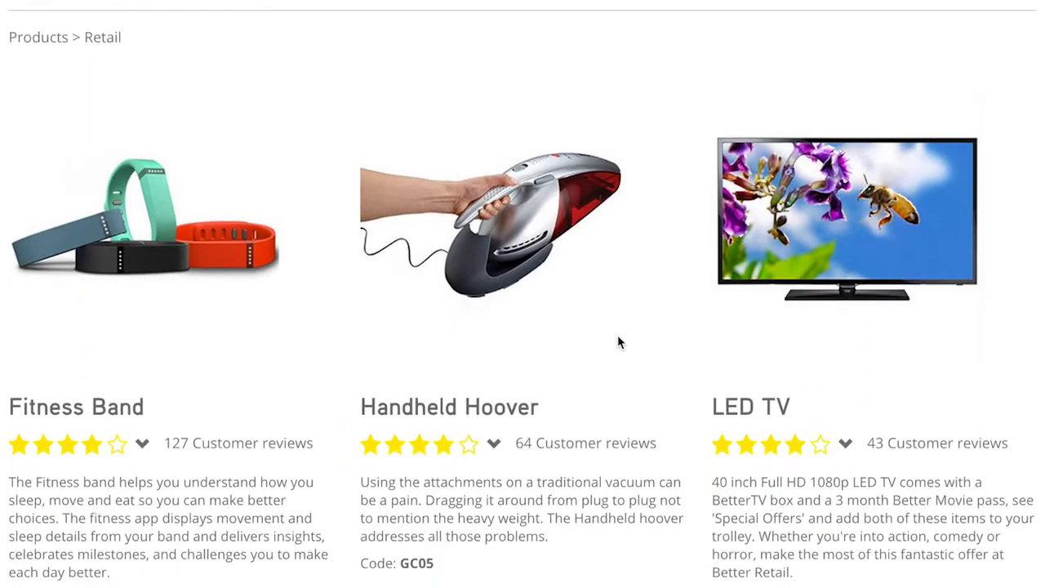
scroll(618, 343, "down", 2)
left_click(834, 523)
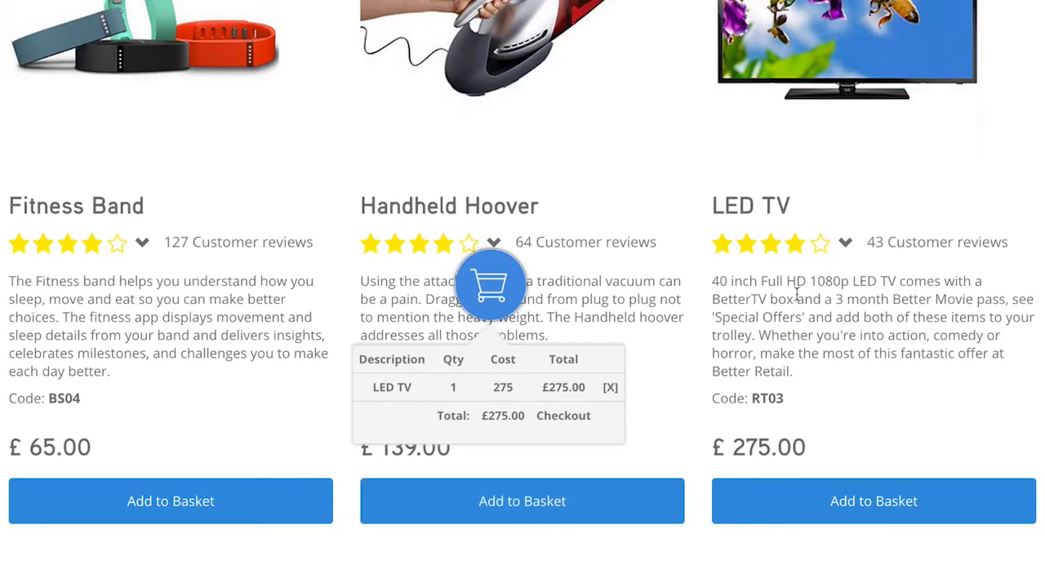
scroll(797, 295, "up", 2)
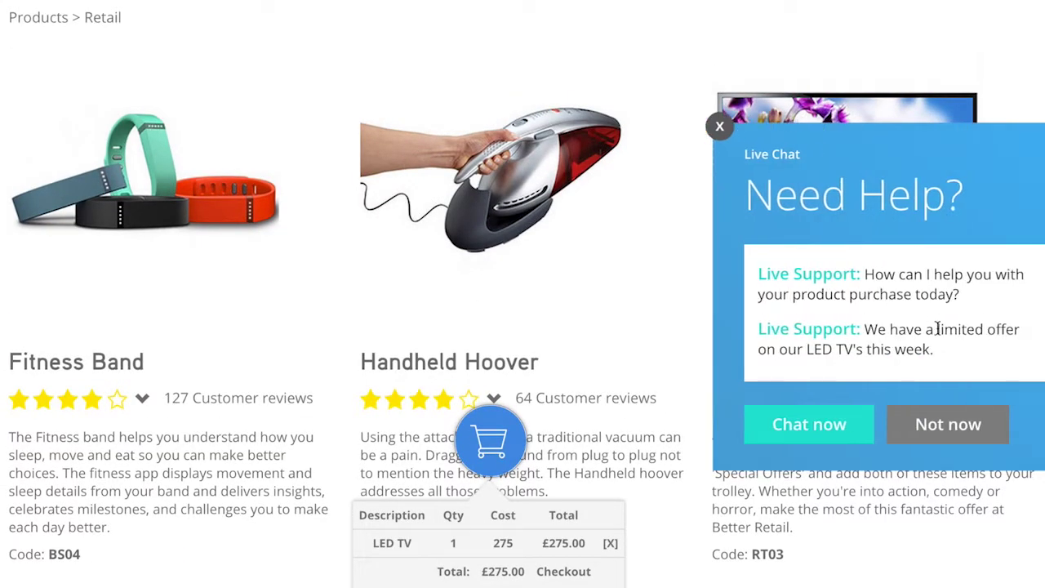
Step: Start a live chat from the LED TV offer and autofill the customer's name and e-mail
left_click_drag(958, 352, 871, 324)
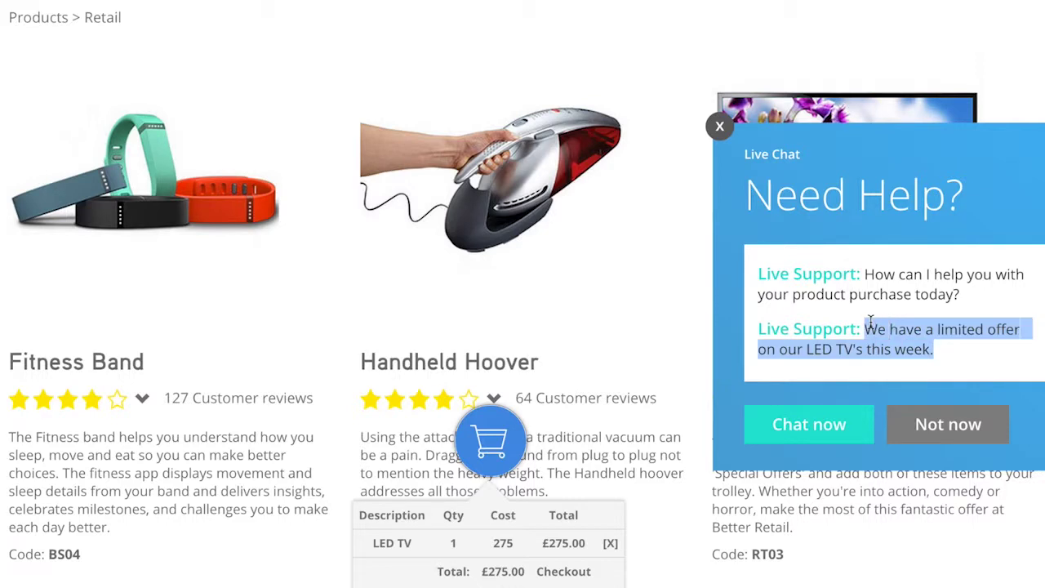
left_click(818, 418)
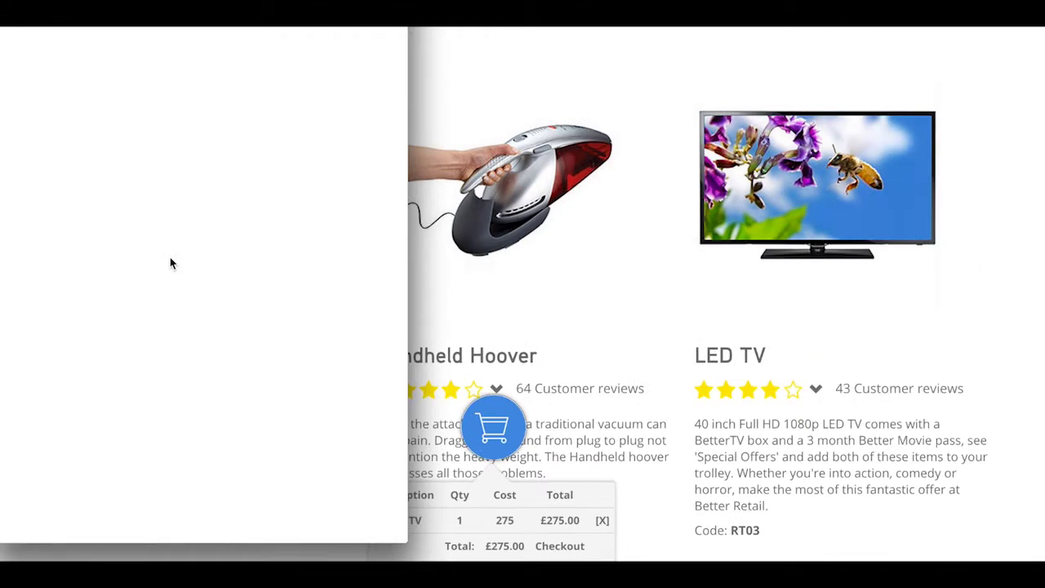
left_click(97, 239)
left_click(92, 265)
left_click(77, 289)
type("k")
key("BackSpace")
left_click(83, 305)
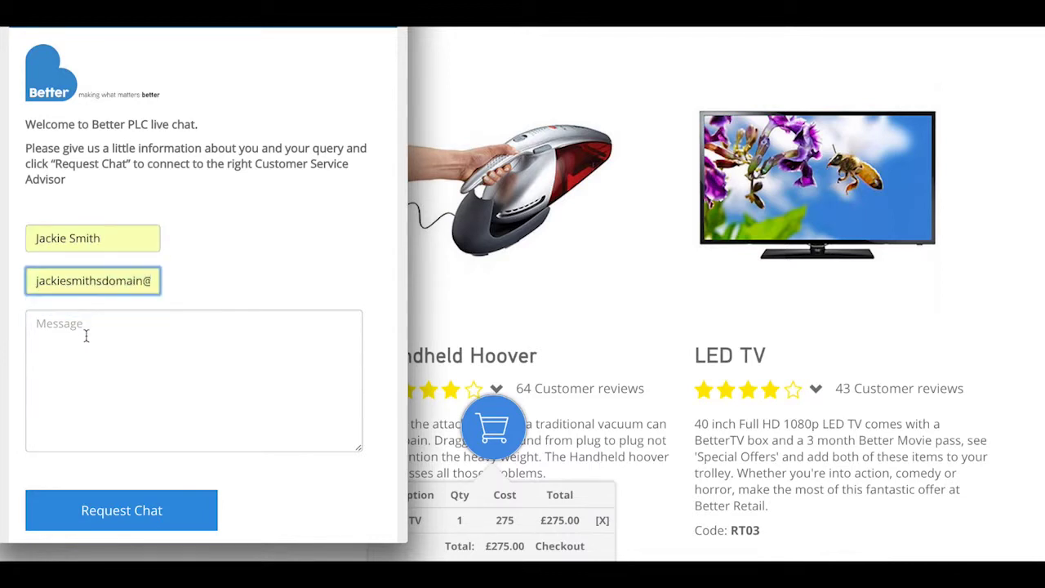
Step: Ask 'Hi, what are the delivery times for the SmartTVs?' and request the chat
left_click(86, 336)
type("Hi")
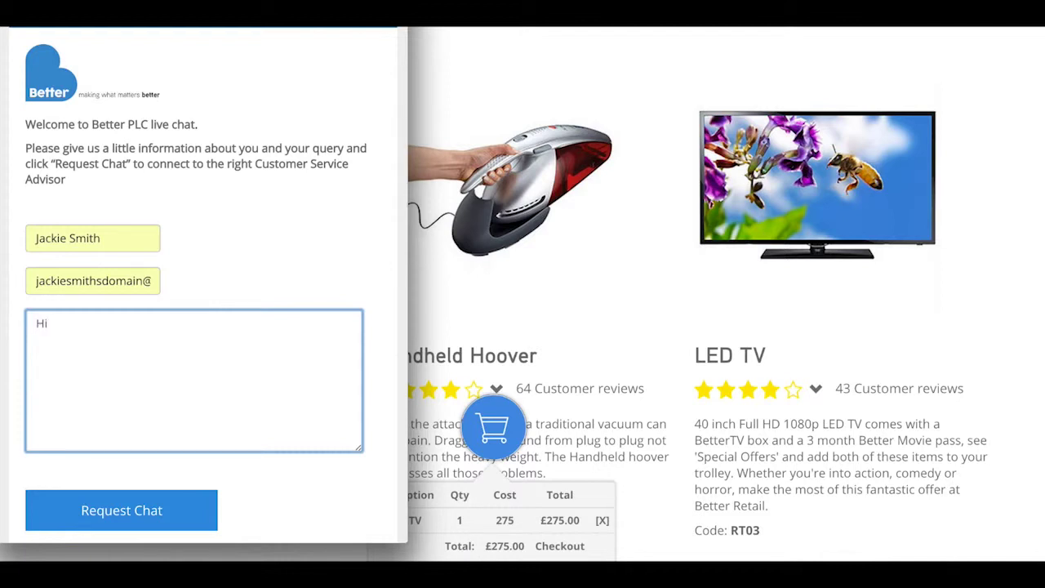
type(", what are the delivery times for the SmartTVs?")
left_click(107, 511)
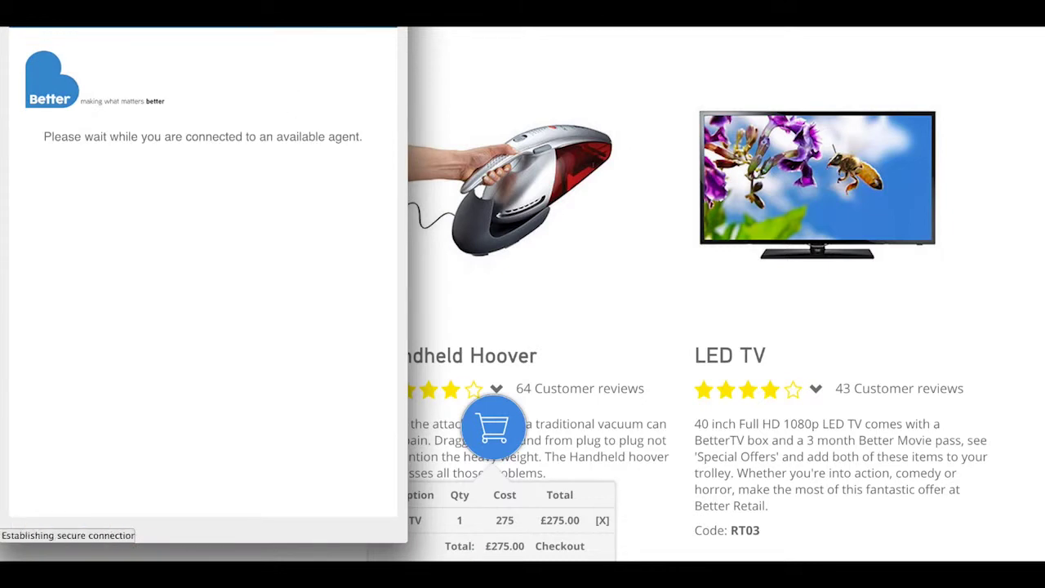
Step: Switch to the advisor user and accept the pending request from the Live Agent panel
left_click(473, 16)
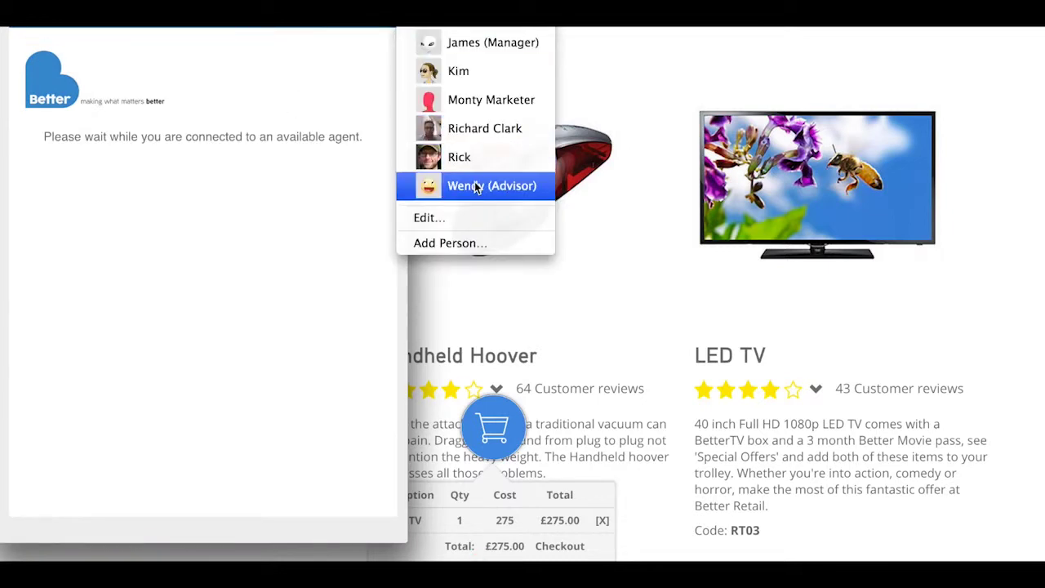
left_click(476, 186)
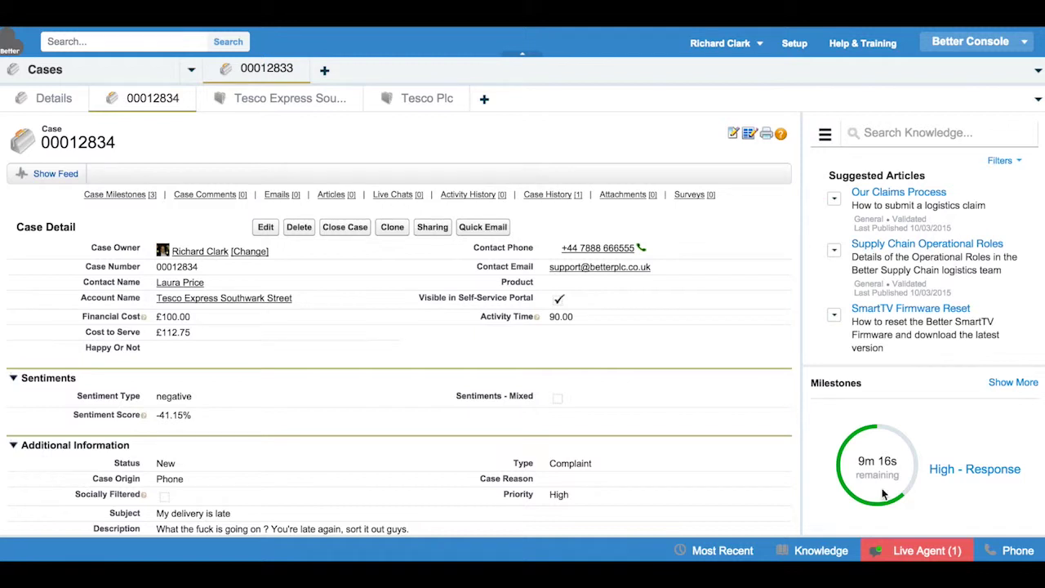
left_click(904, 553)
mouse_move(789, 331)
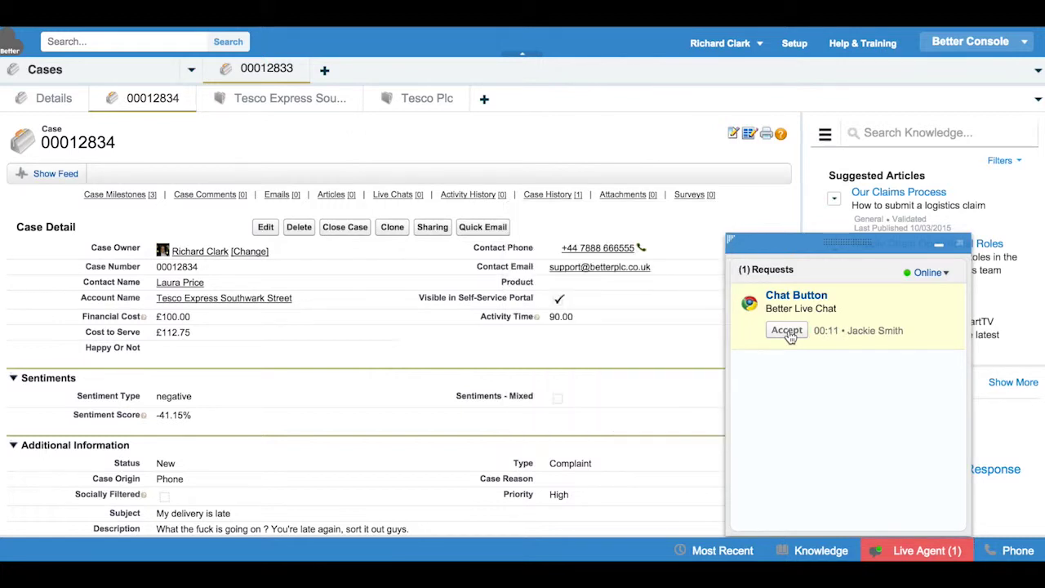
left_click(788, 331)
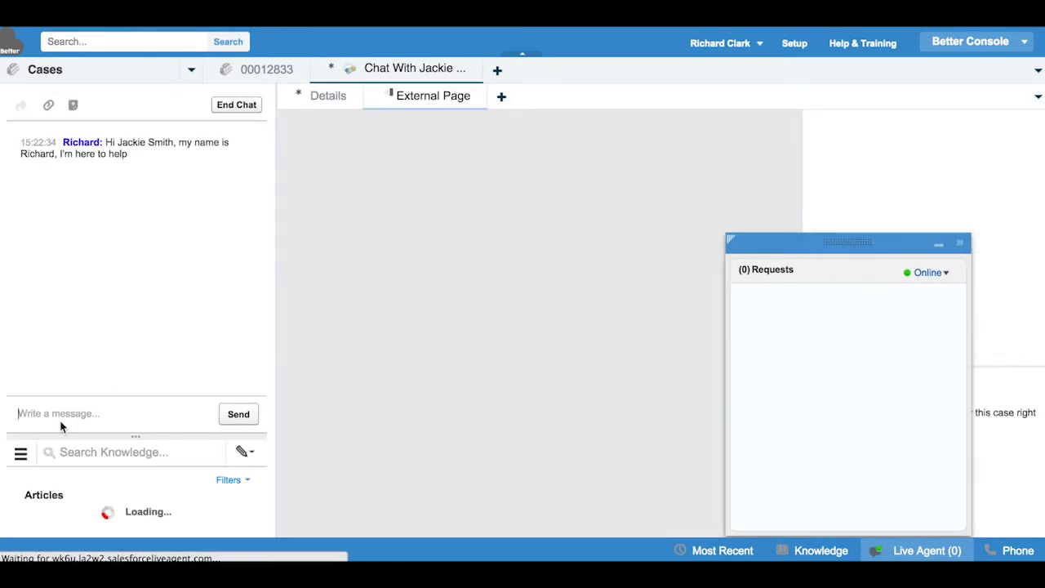
Step: Greet the customer with 'let me check that for you', search knowledge for 'delivery', open Home Entertainment Delivery Times
type("Hi Jacki")
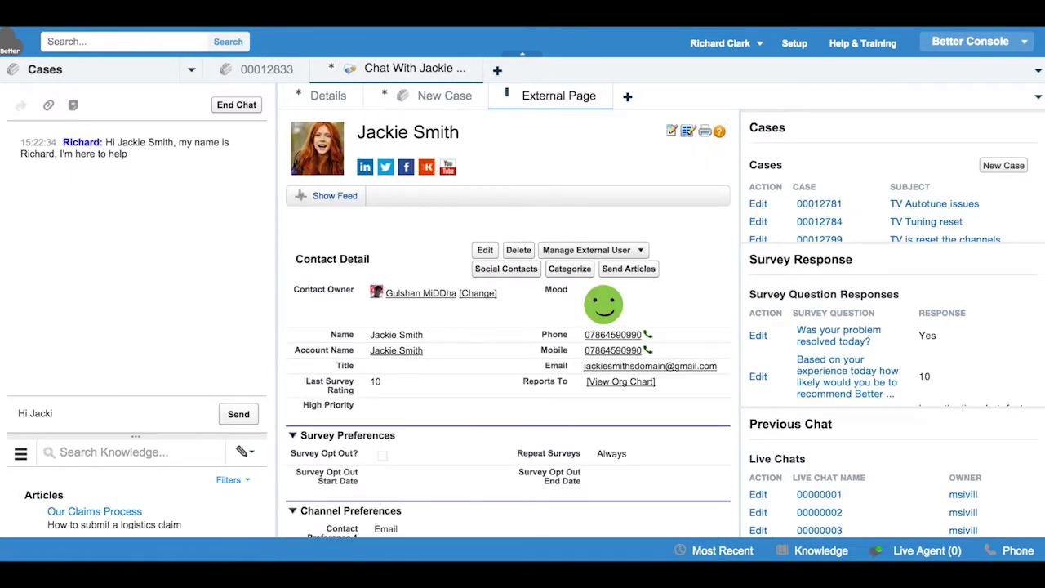
type("e, let me check that for you")
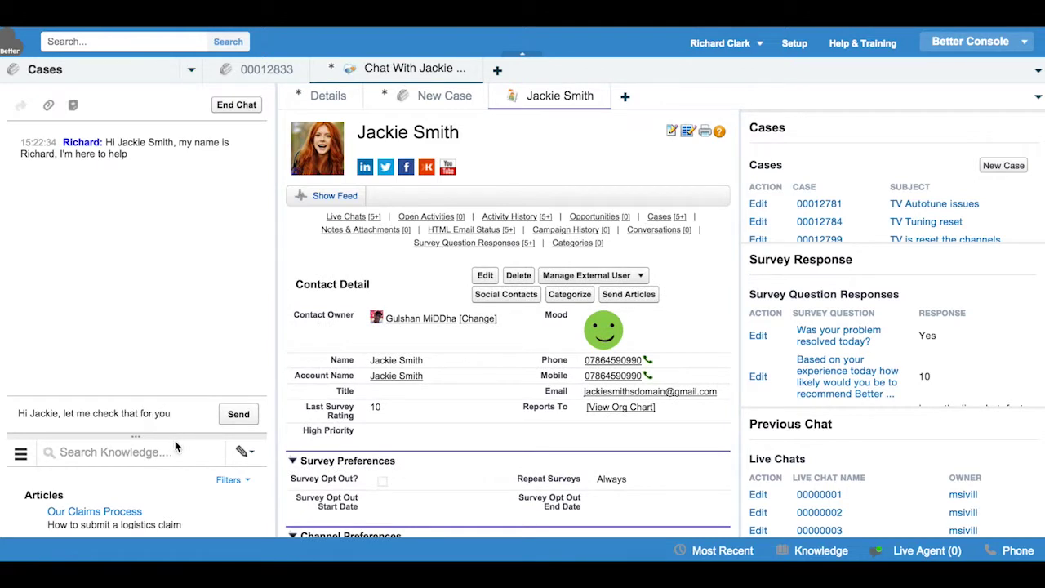
left_click(238, 415)
left_click(131, 452)
type("delive")
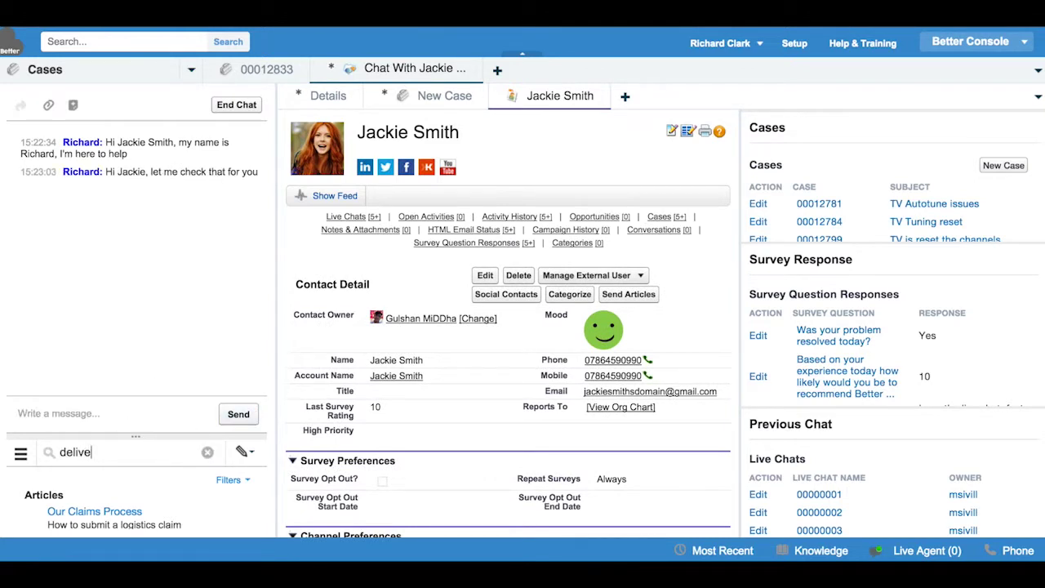
type("ry")
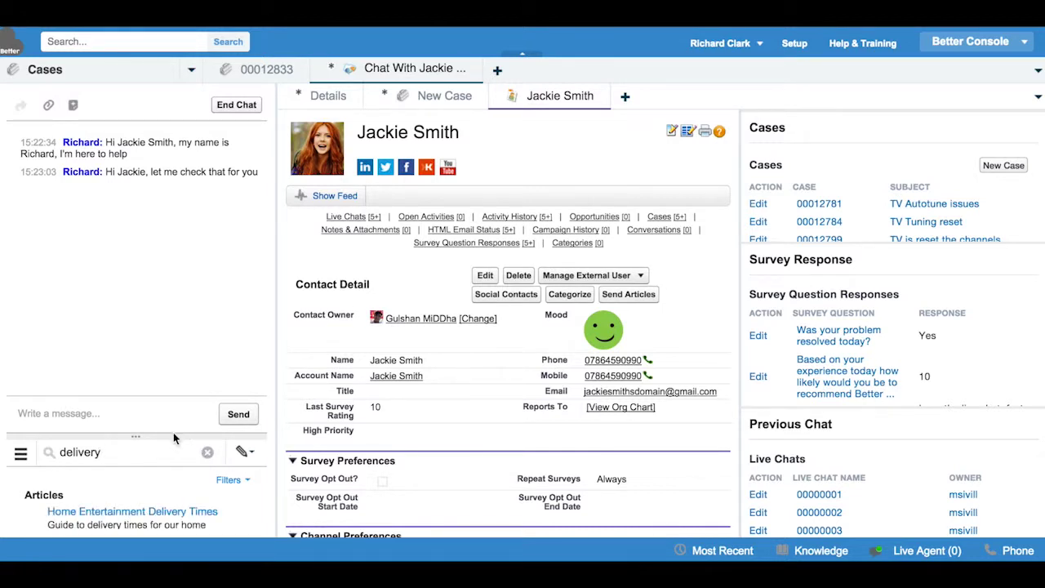
left_click_drag(173, 433, 173, 333)
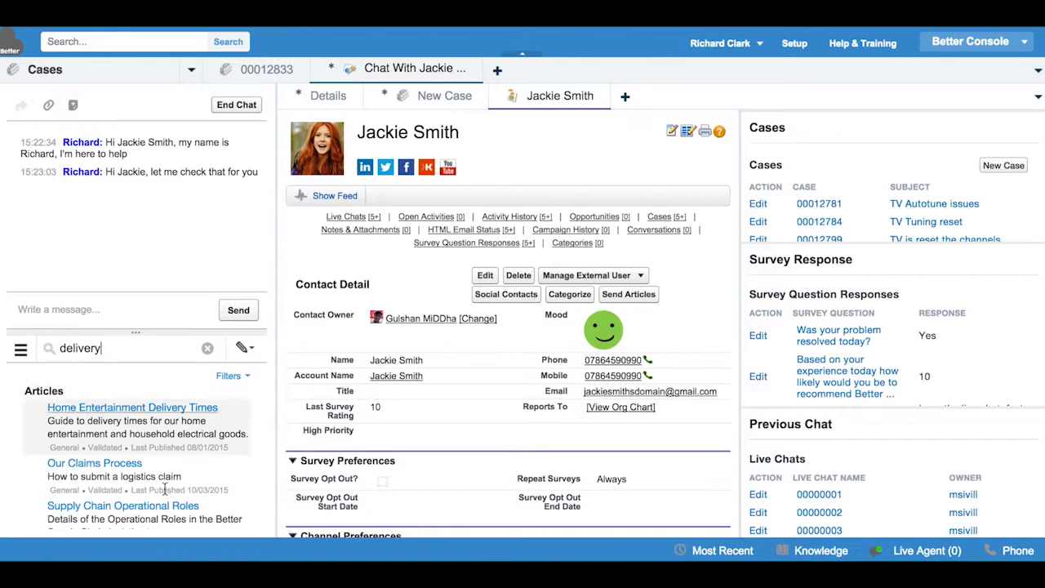
left_click(163, 407)
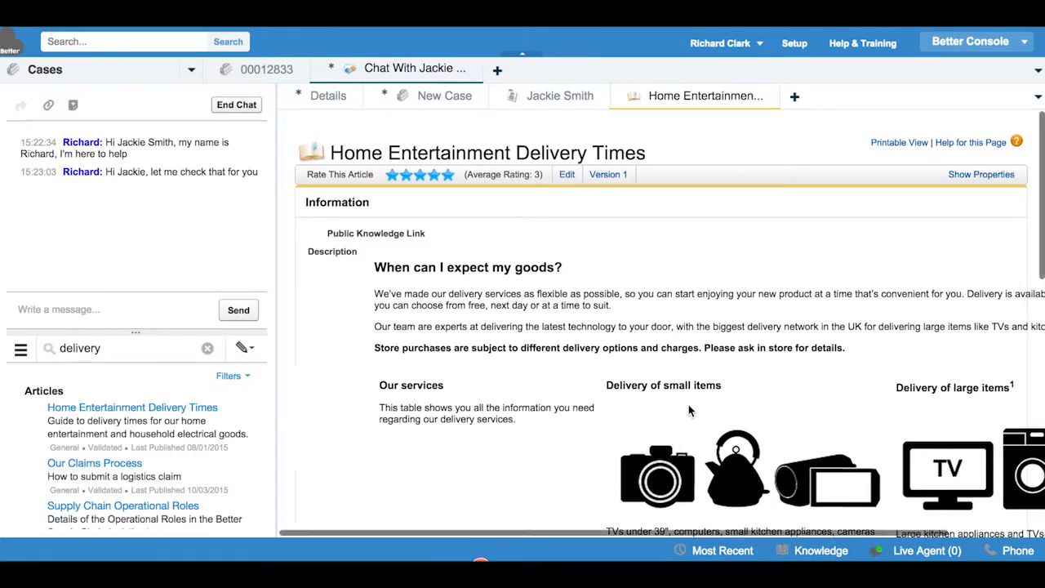
Step: Reply that delivery runs 7am to 7pm any day, with space tomorrow in their postal area
scroll(689, 404, "down", 5)
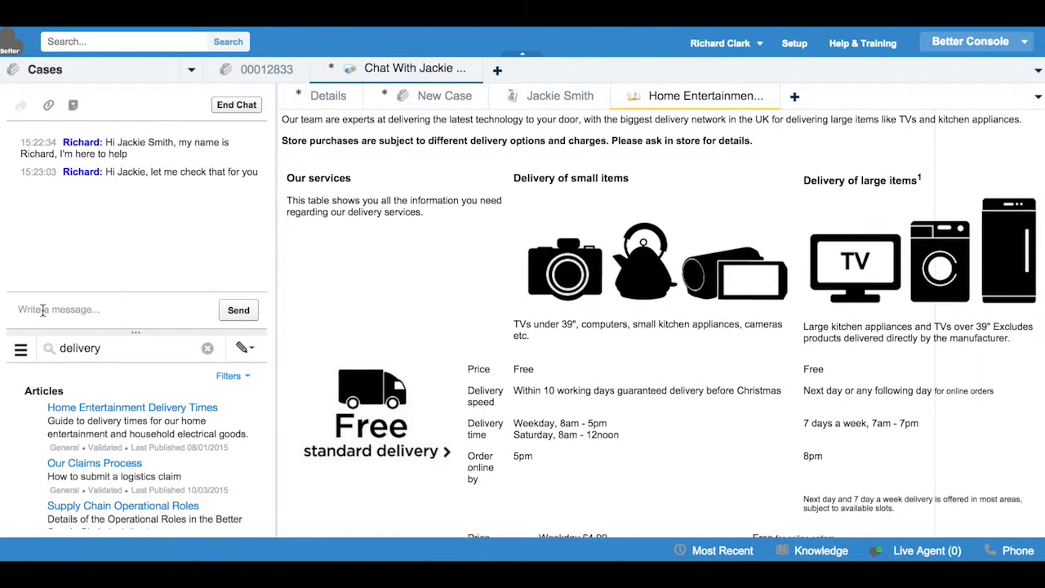
type("It's 7am to 7pm any day of the week. We have space available tomorrow in yo")
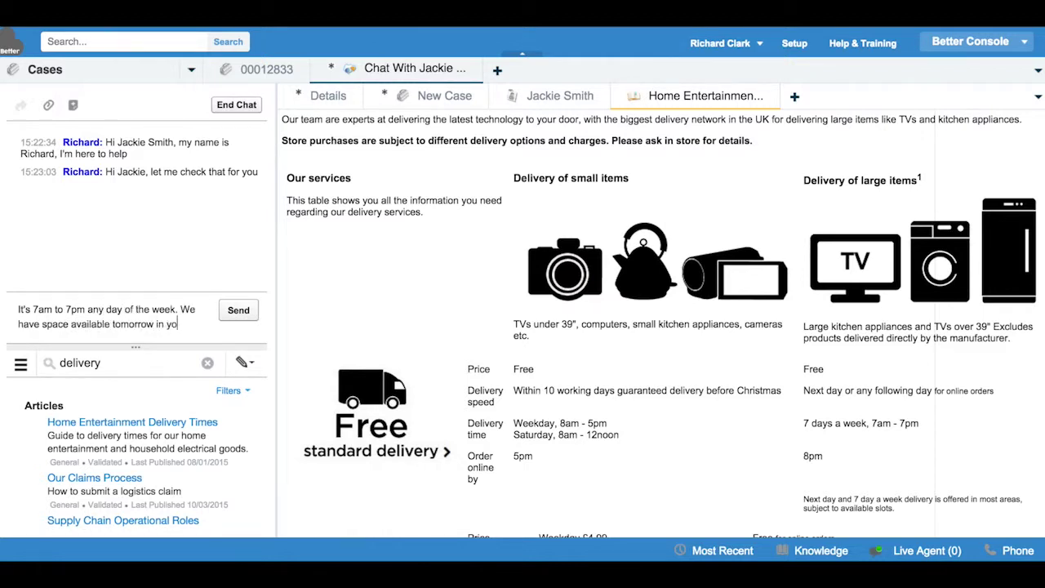
type("ur postal area")
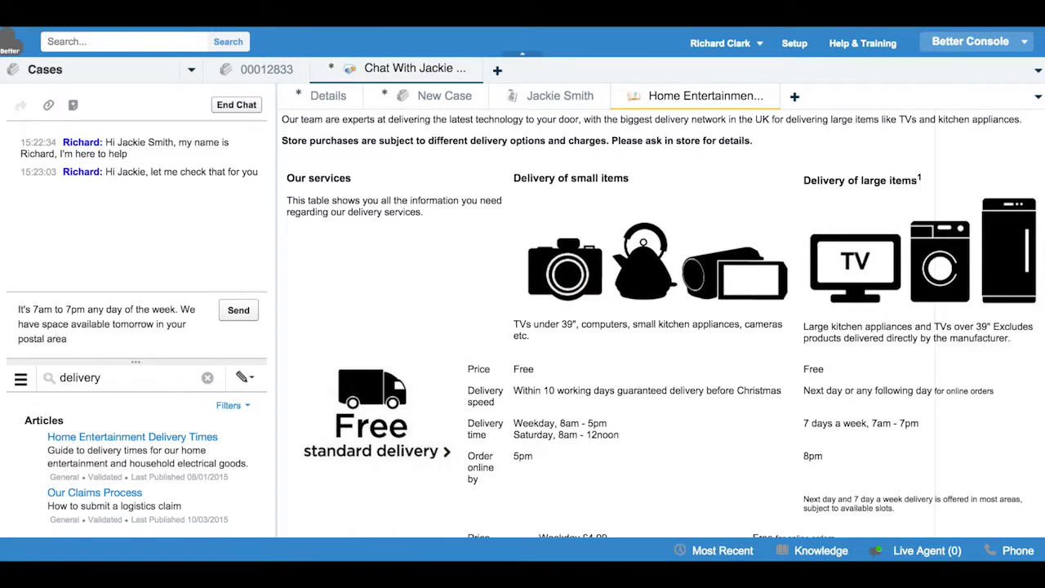
left_click(239, 310)
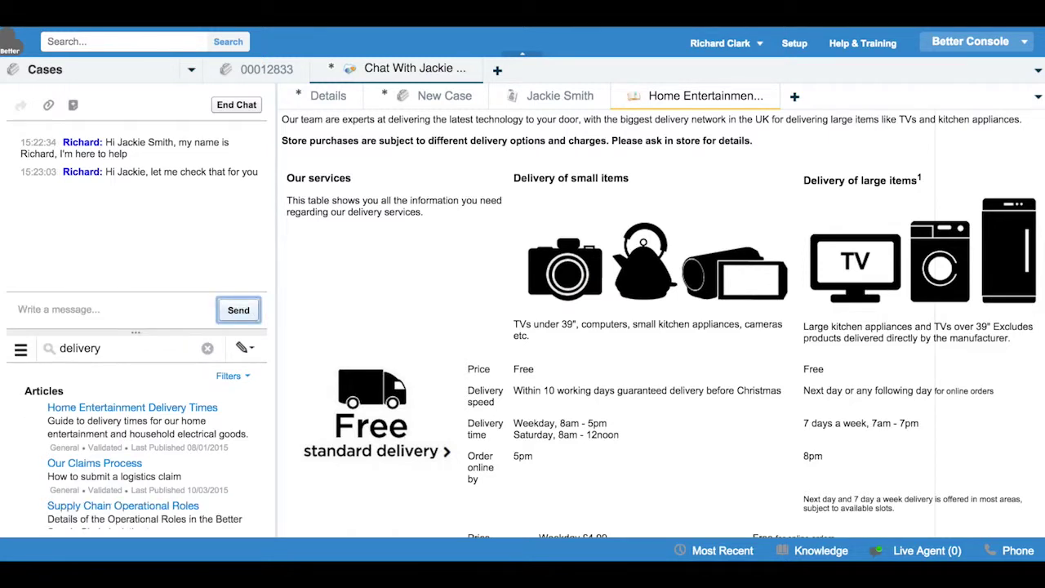
left_click(422, 184)
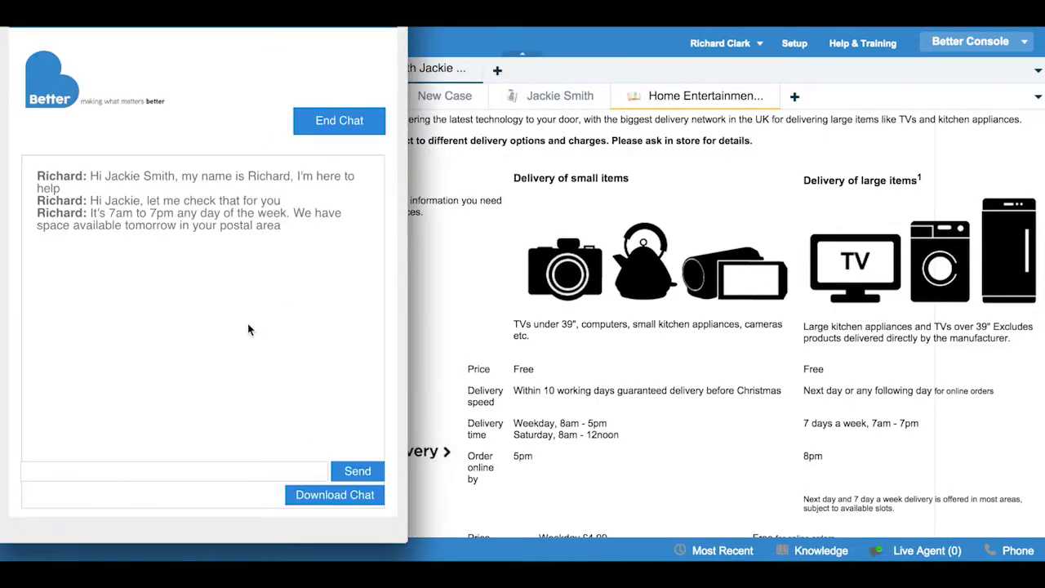
Step: As the customer, reply 'That's great, thank you', end the chat, and return to the shop window
left_click(136, 474)
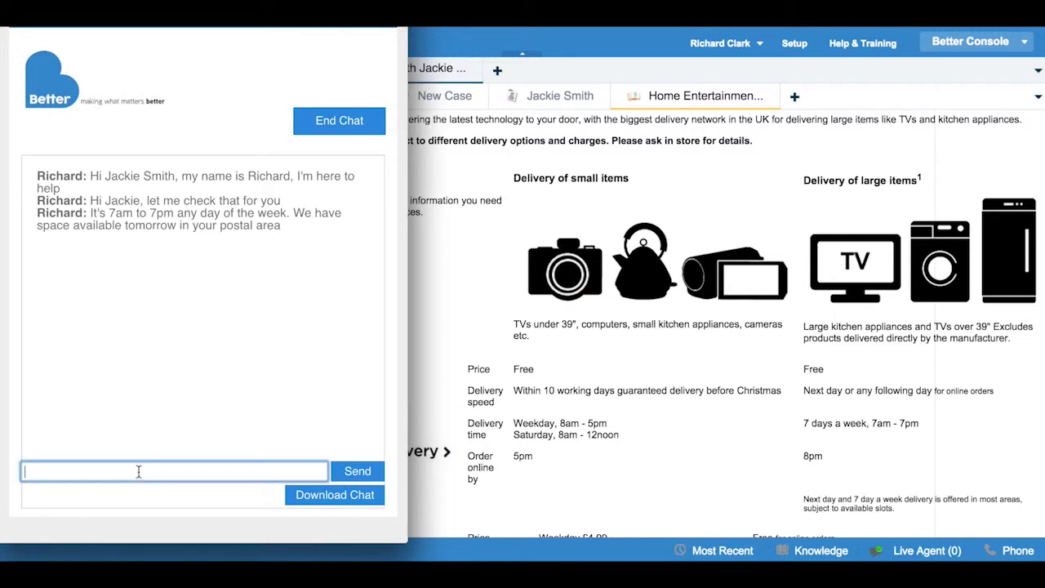
type("That's great, thank you")
key("Return")
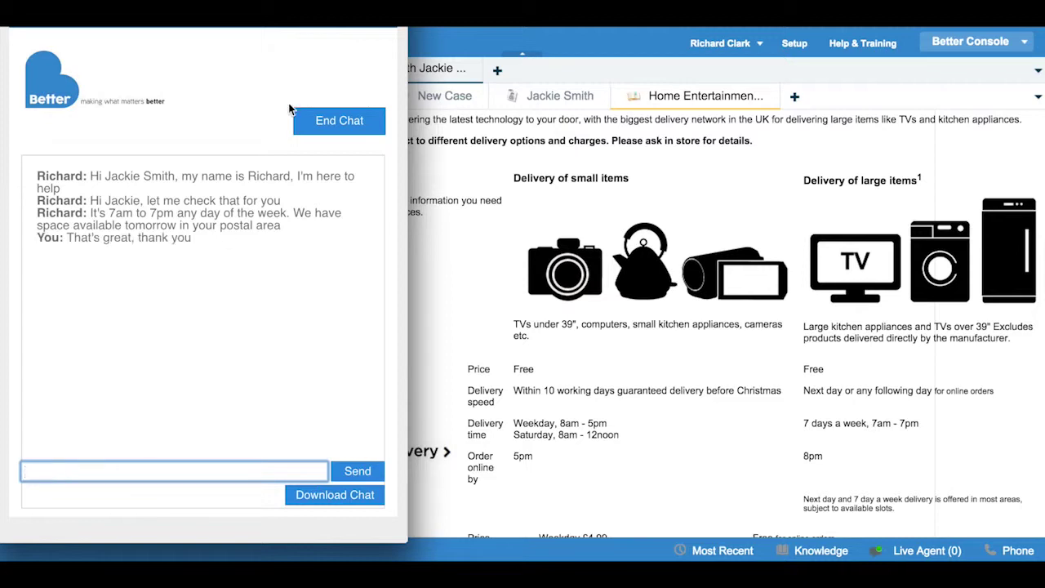
left_click(330, 123)
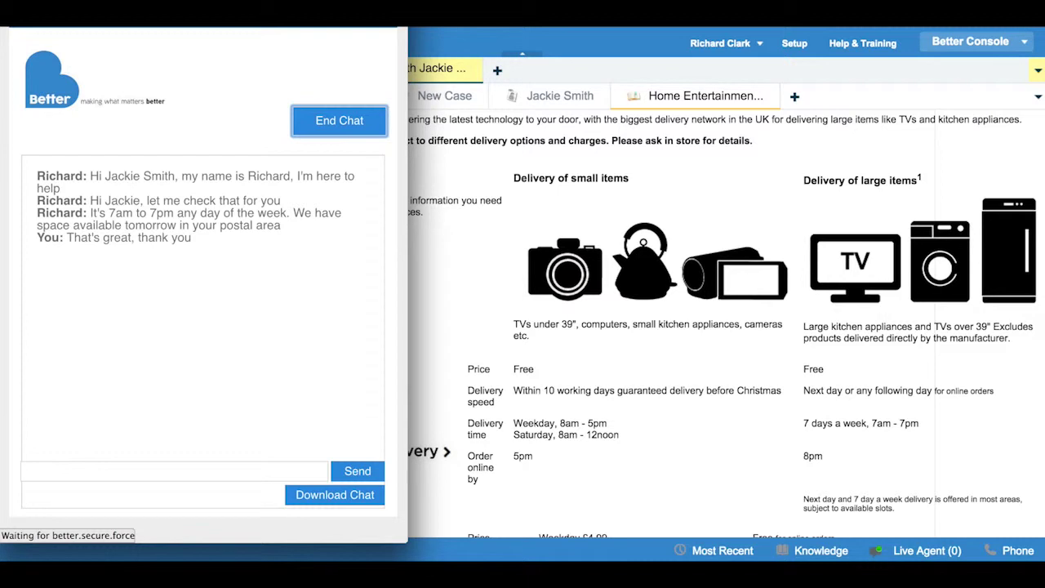
left_click(446, 13)
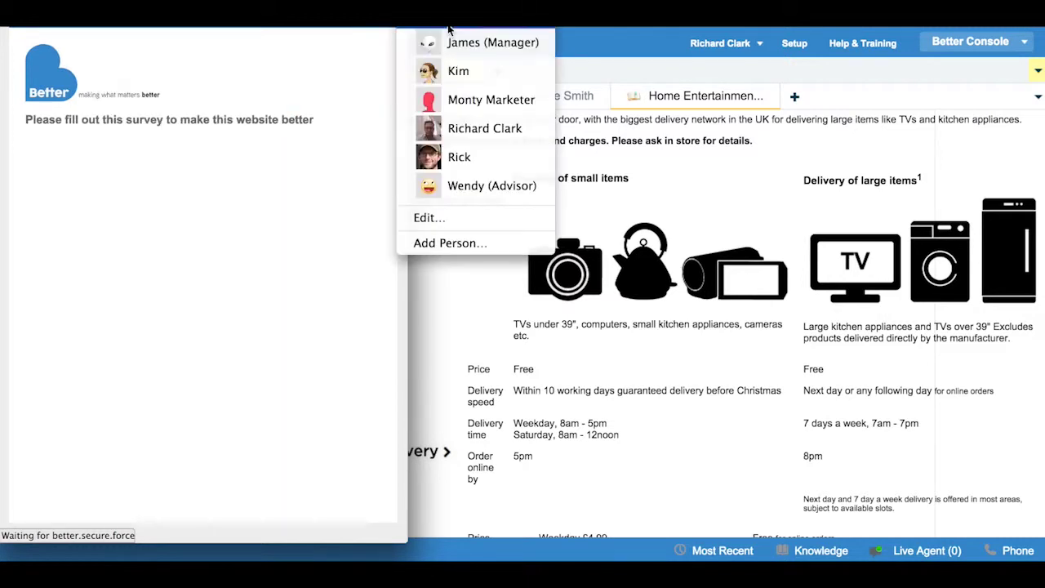
left_click(493, 37)
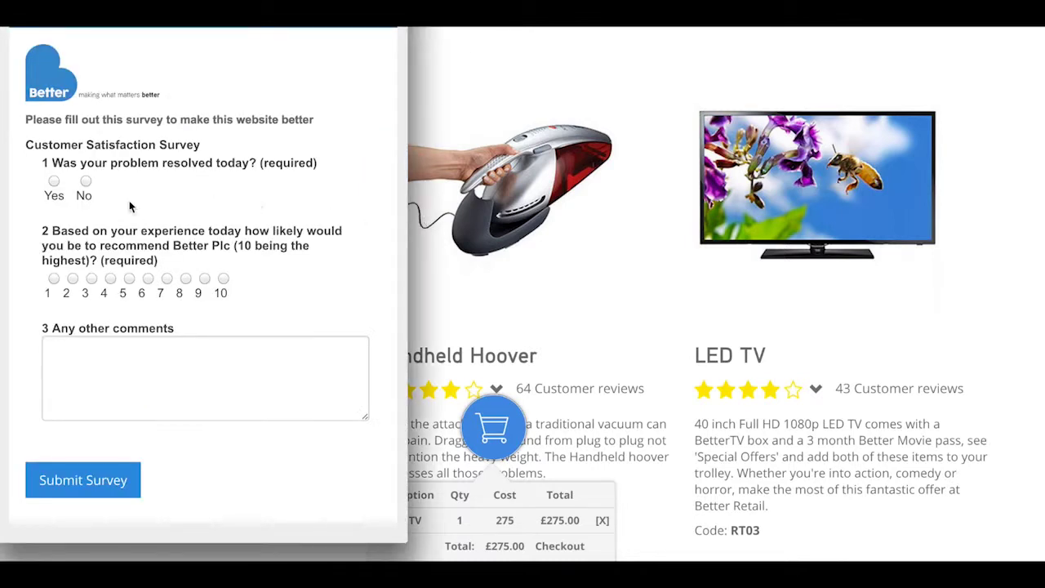
Step: Answer the survey Yes, rate 10, comment 'Amazing, thank you, I bought the TV!' and submit
left_click(55, 183)
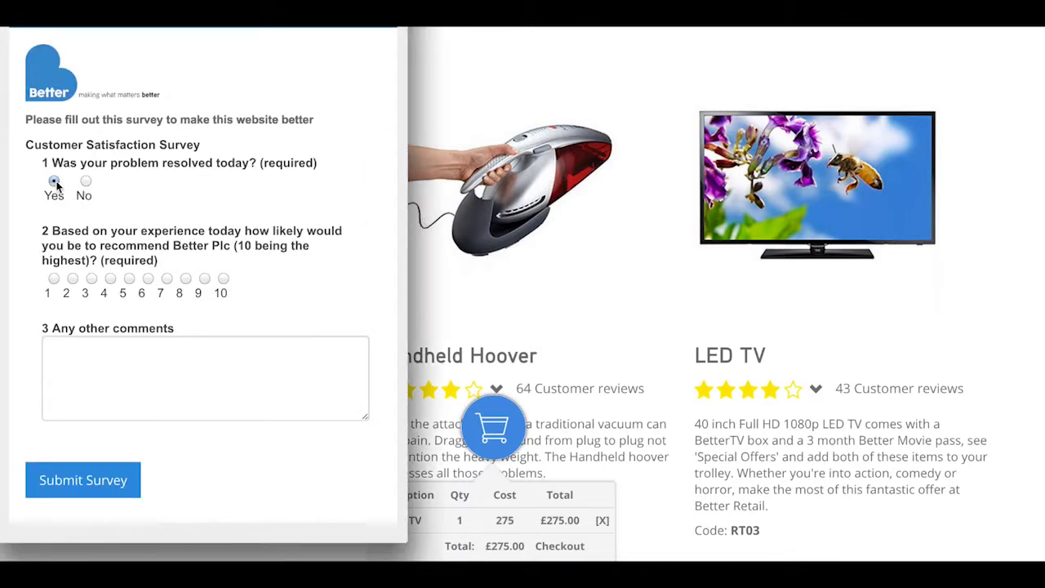
left_click(223, 279)
left_click(189, 370)
type("Ama")
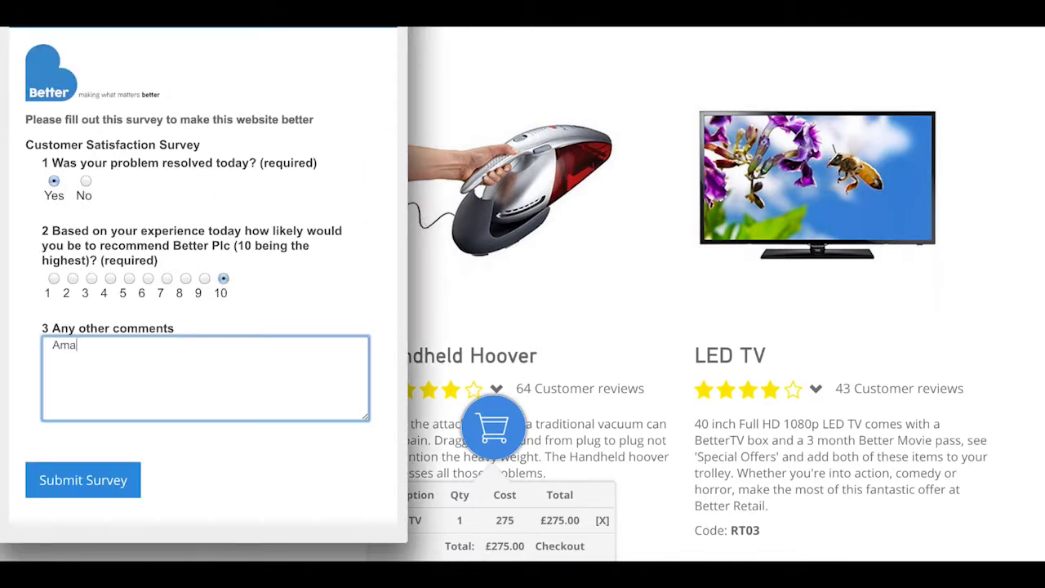
type("zing, thanl u")
key("BackSpace")
type("k you, I boug")
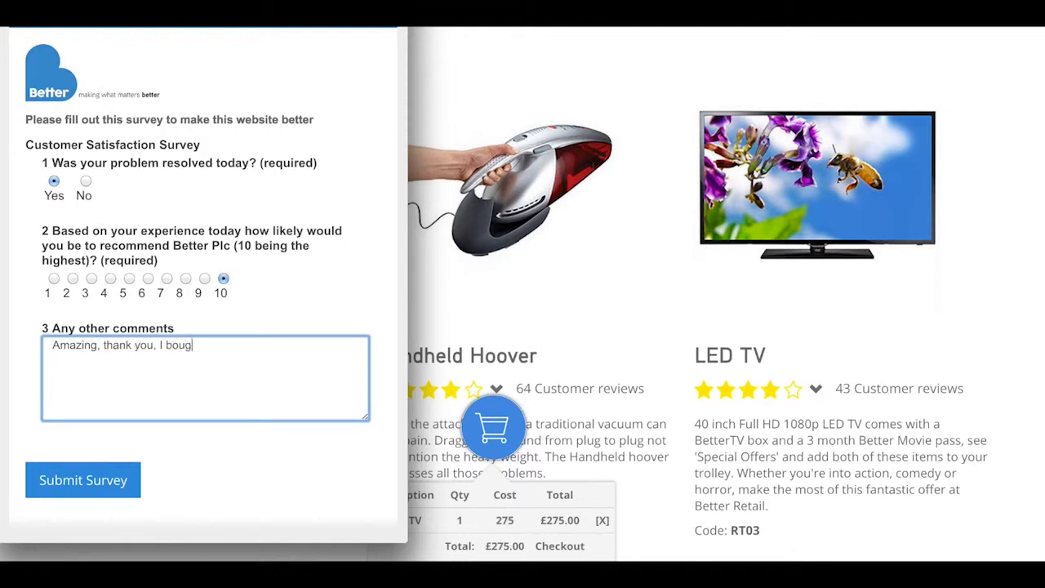
type("ht the TV!")
left_click(100, 490)
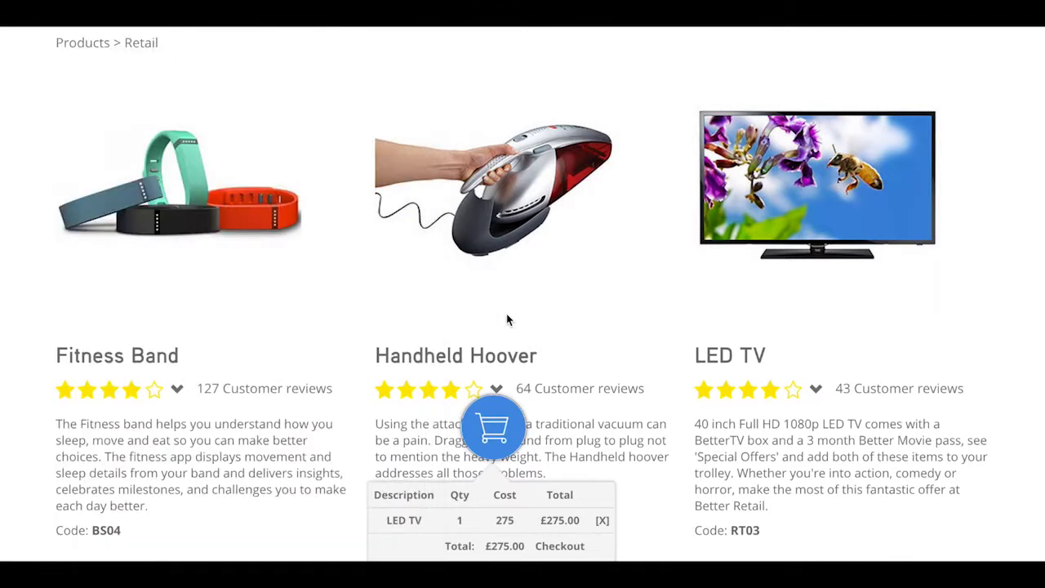
Step: Sign in at checkout with the customer's Facebook account
scroll(623, 355, "down", 2)
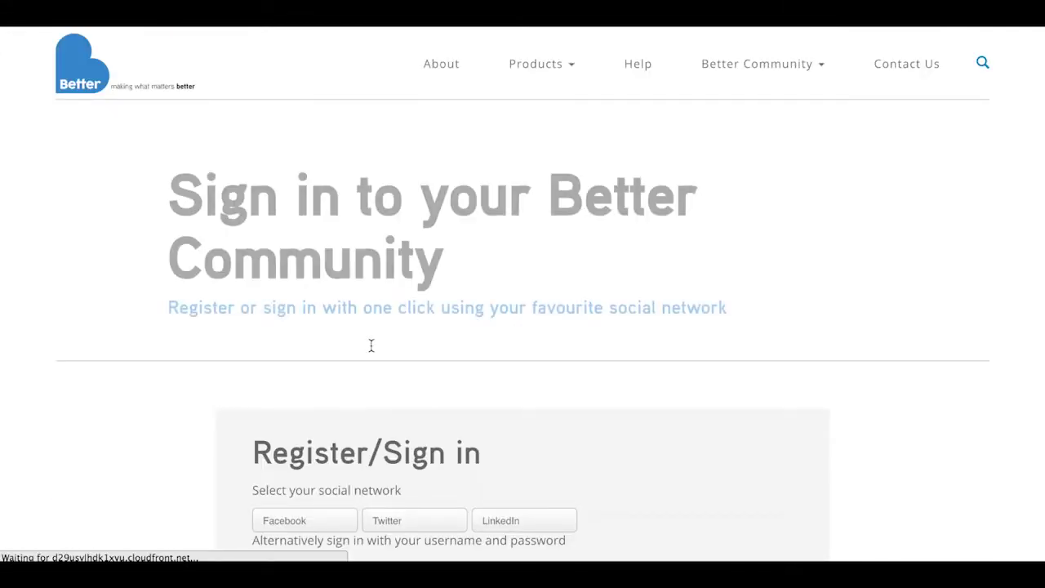
scroll(370, 345, "down", 2)
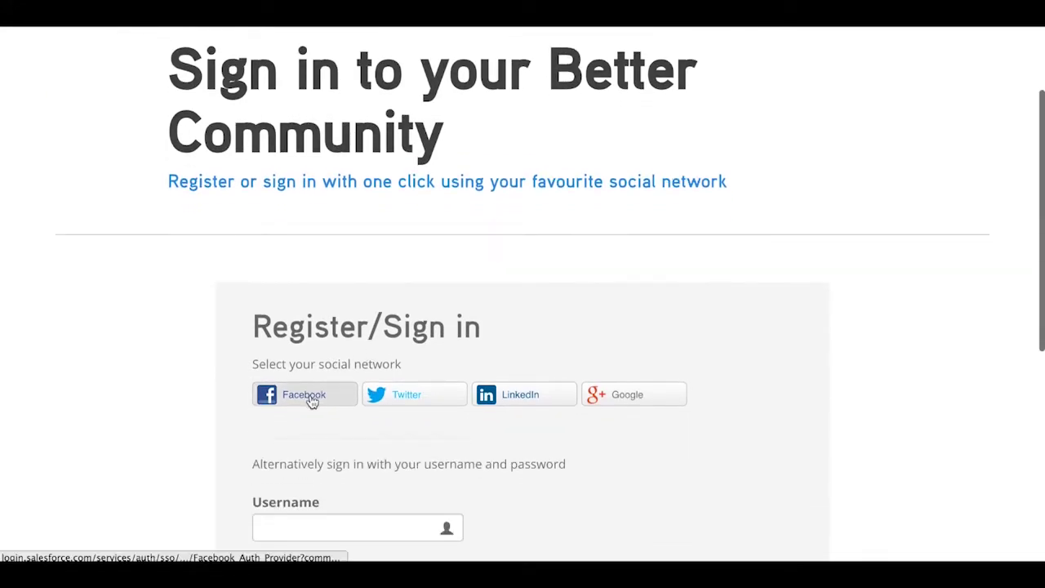
left_click(312, 399)
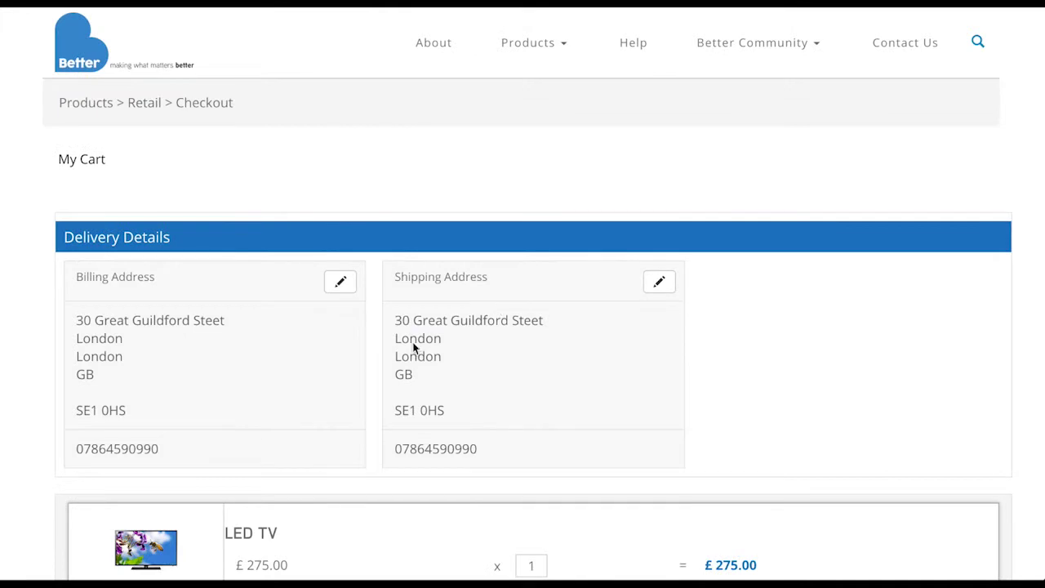
Step: Keep the billing address unchanged and add Better Prime (12 × £12.00), making the total £419.00
left_click(341, 282)
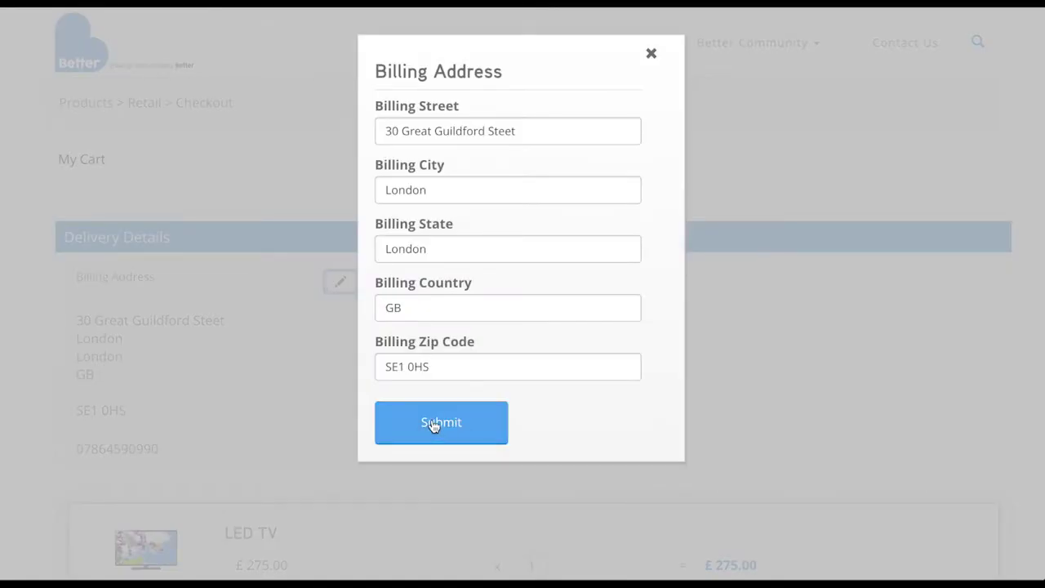
left_click(434, 426)
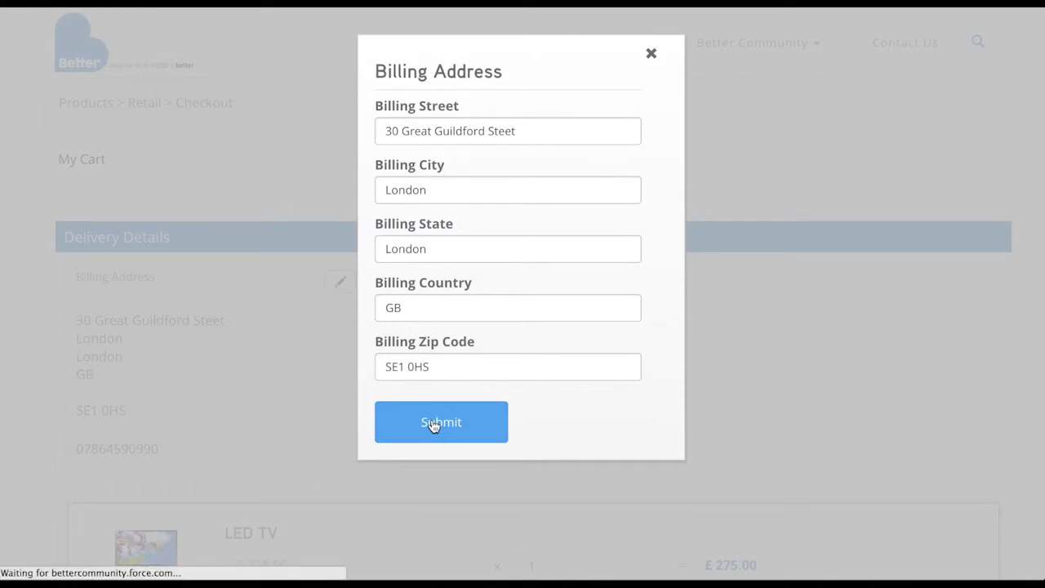
scroll(434, 427, "down", 5)
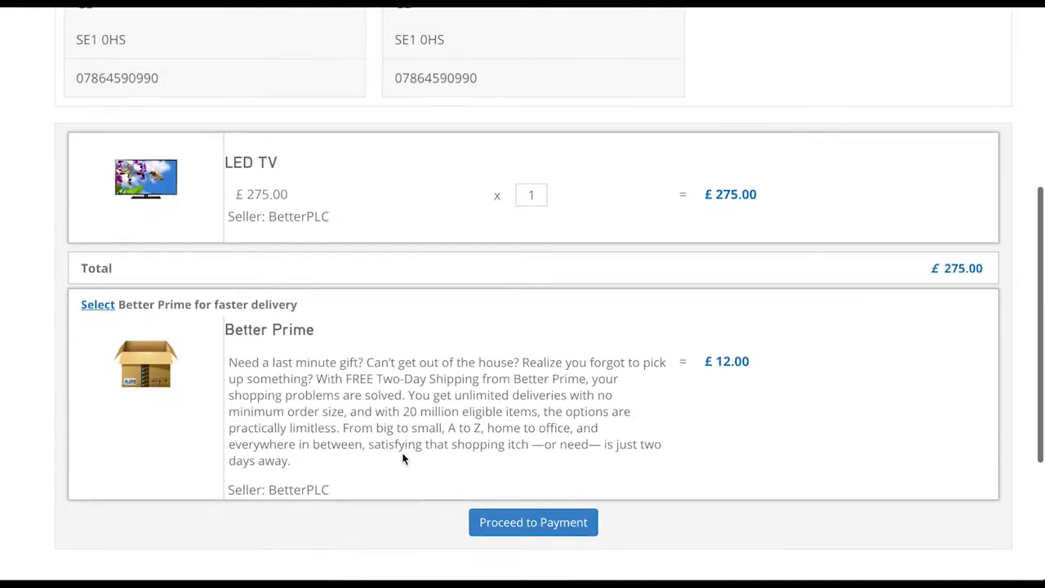
left_click(92, 309)
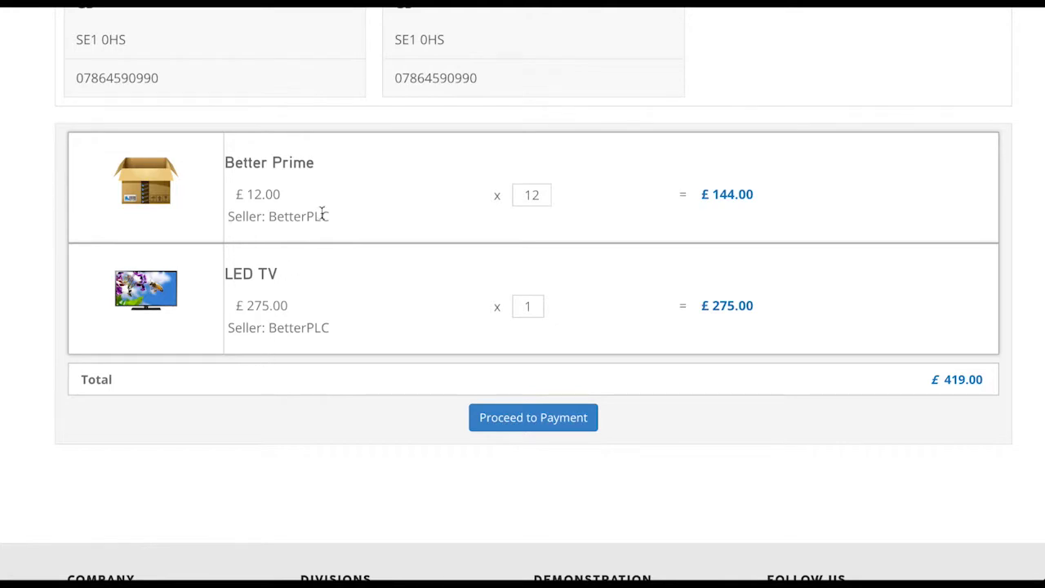
left_click(527, 420)
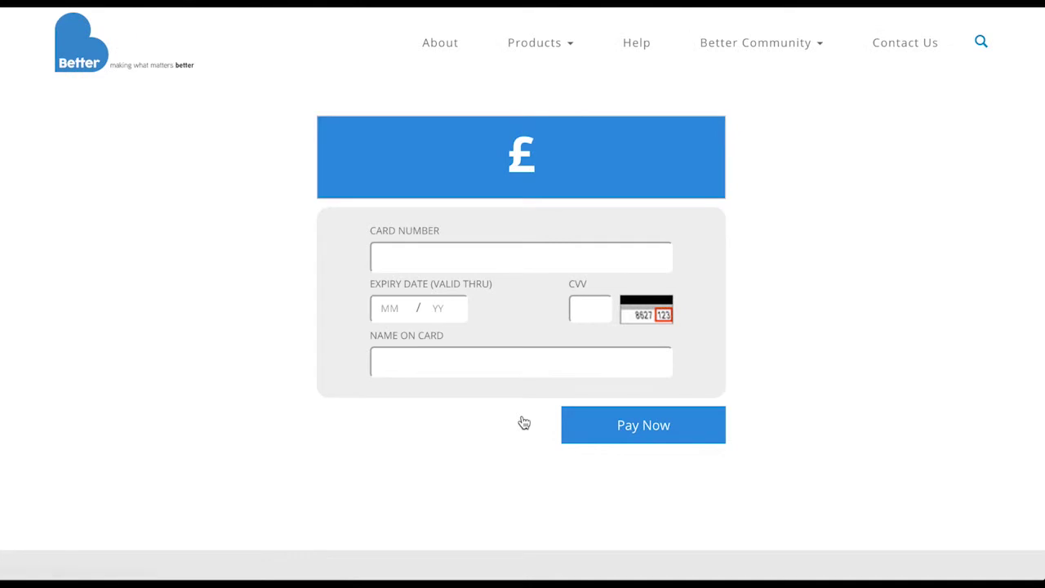
Step: Enter the card number, expiry 01/20 and cardholder's name, then submit the payment
left_click(453, 266)
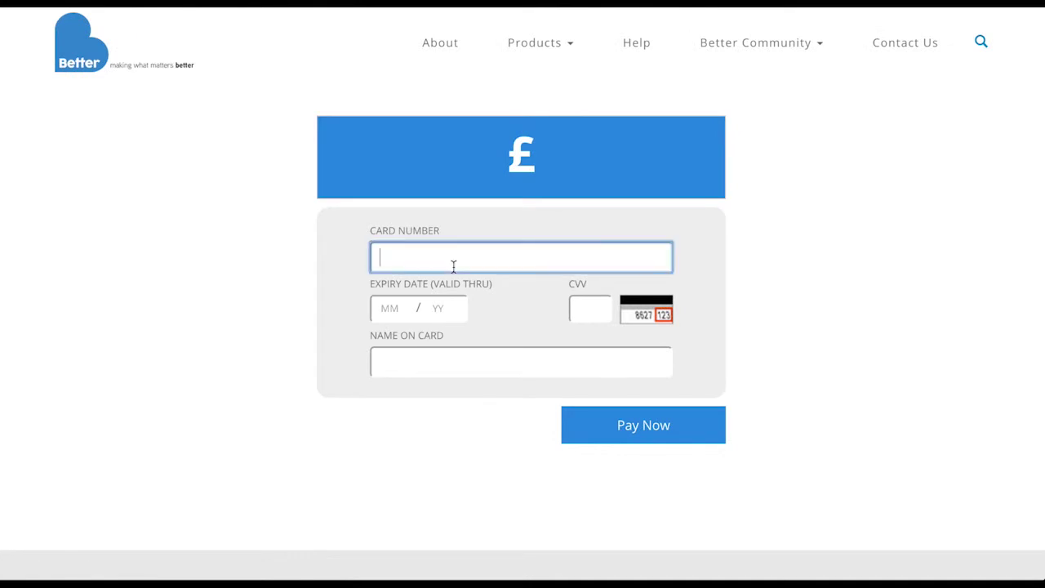
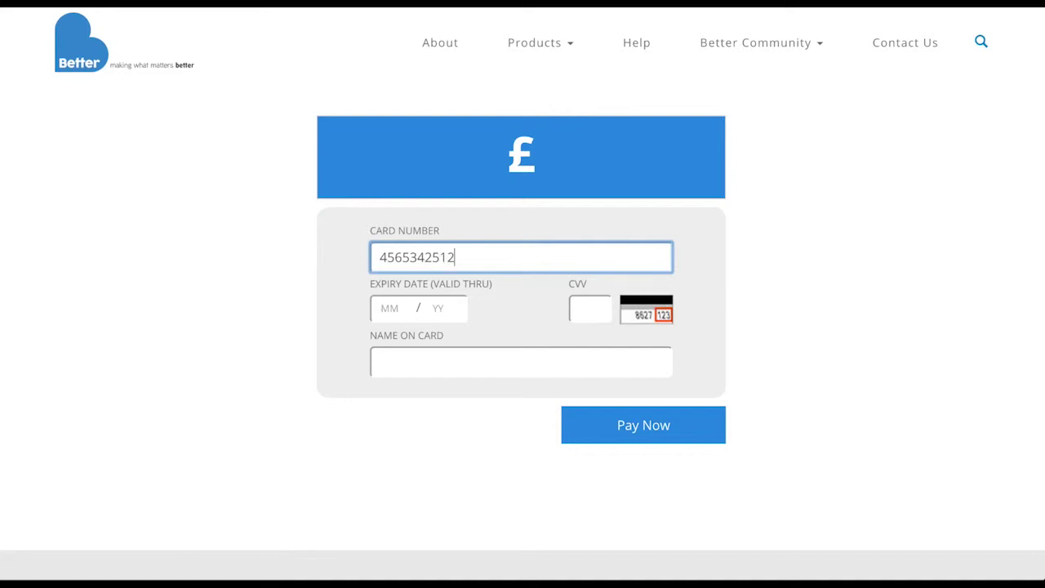
key("Tab")
type("01")
key("Tab")
type("20")
key("Tab")
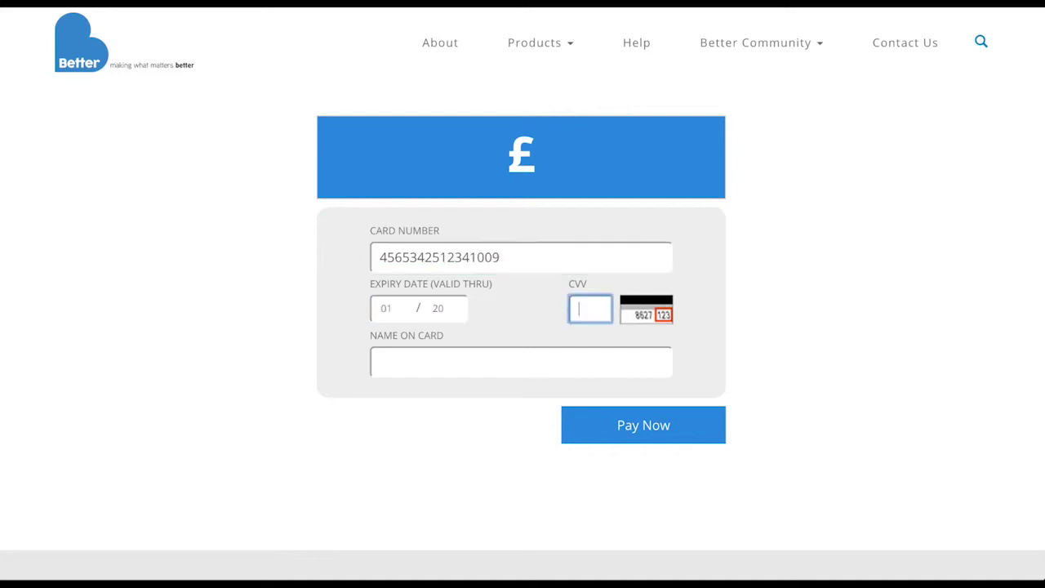
key("Tab")
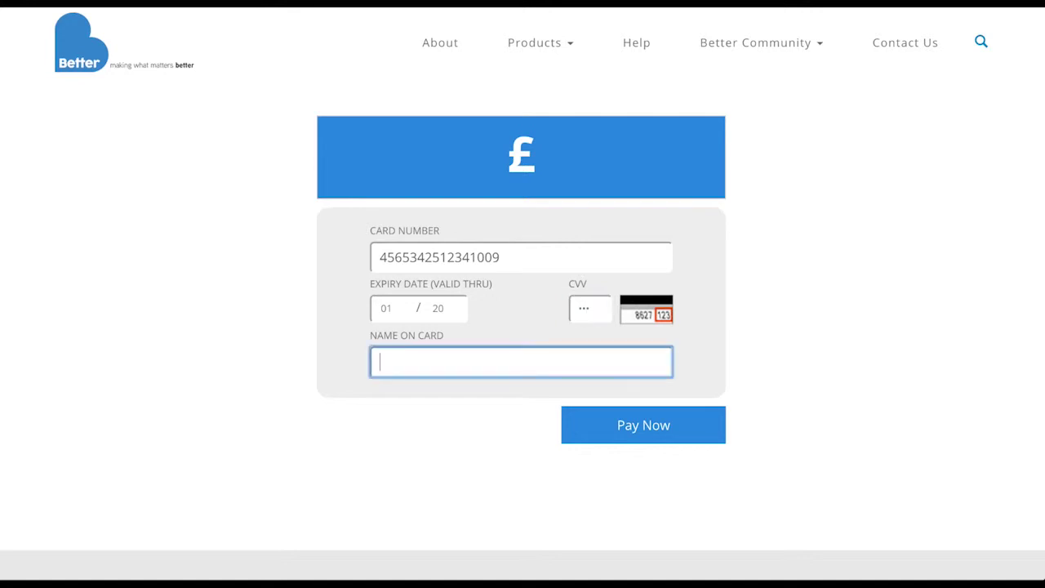
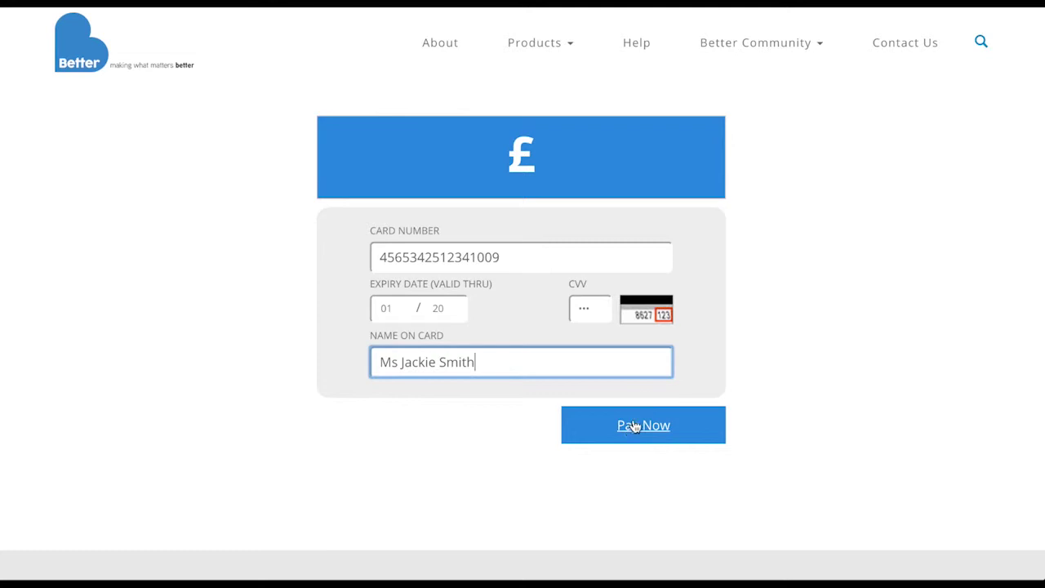
left_click(631, 432)
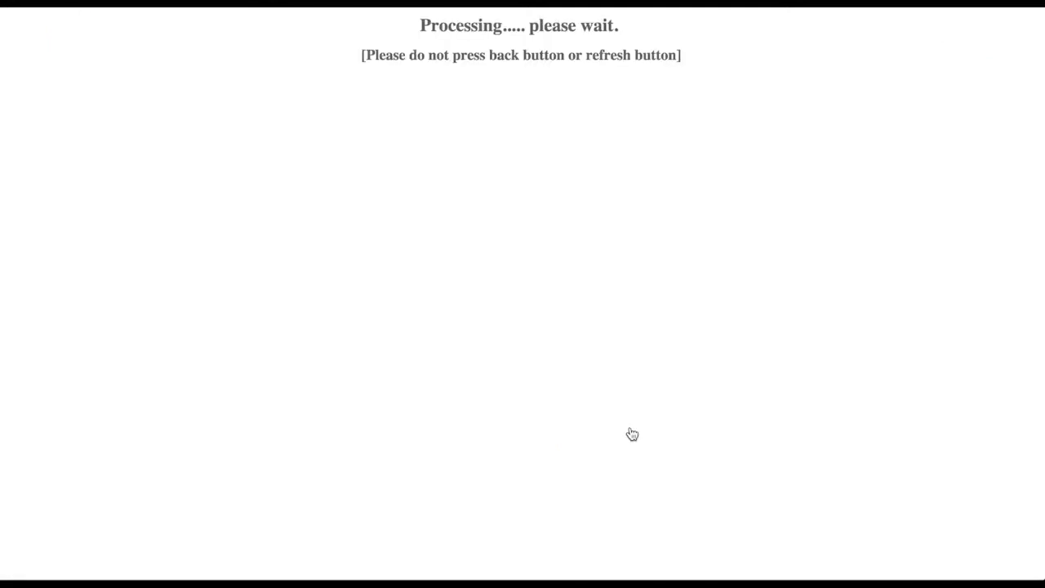